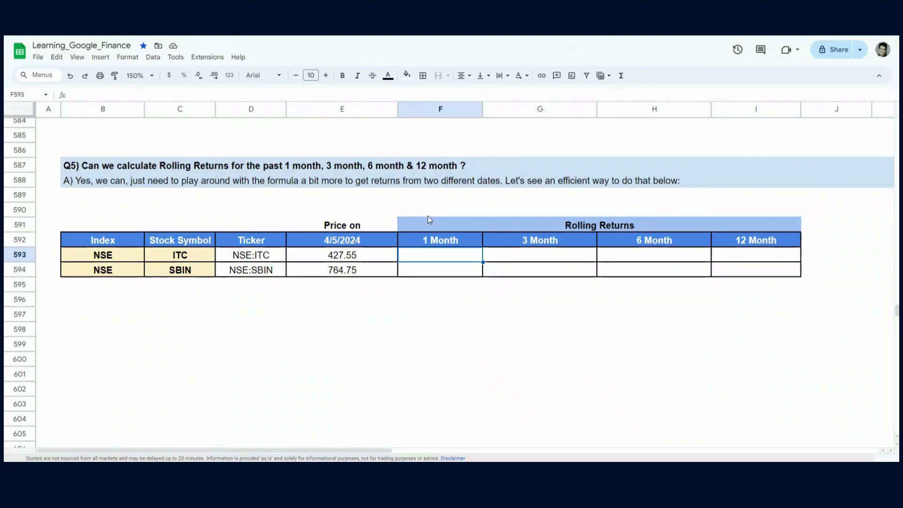
# Inspect the ITC and SBIN price formulas and the date formula behind 4/5/2024.
pyautogui.click(384, 257)
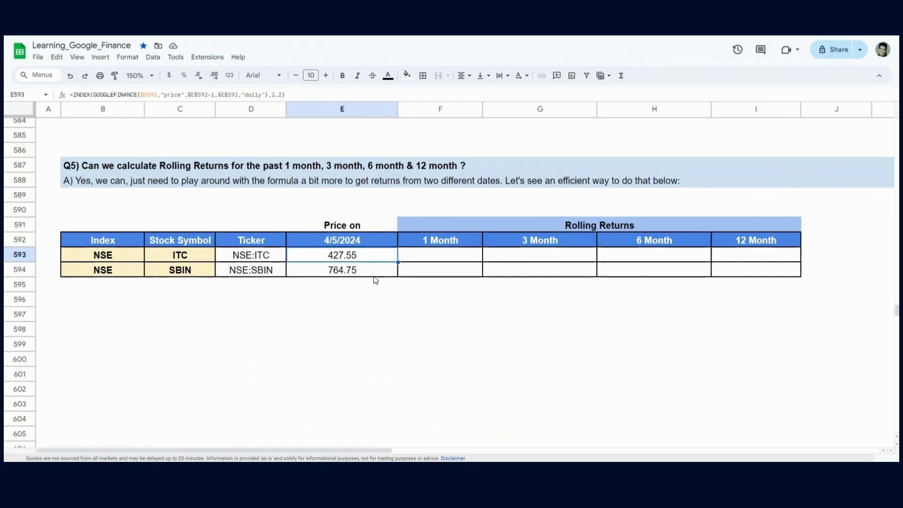
pyautogui.click(366, 275)
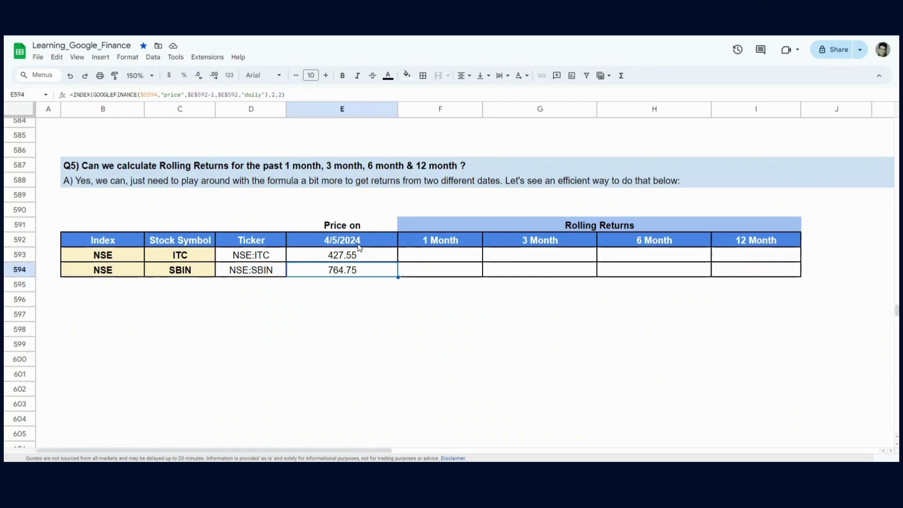
pyautogui.click(362, 256)
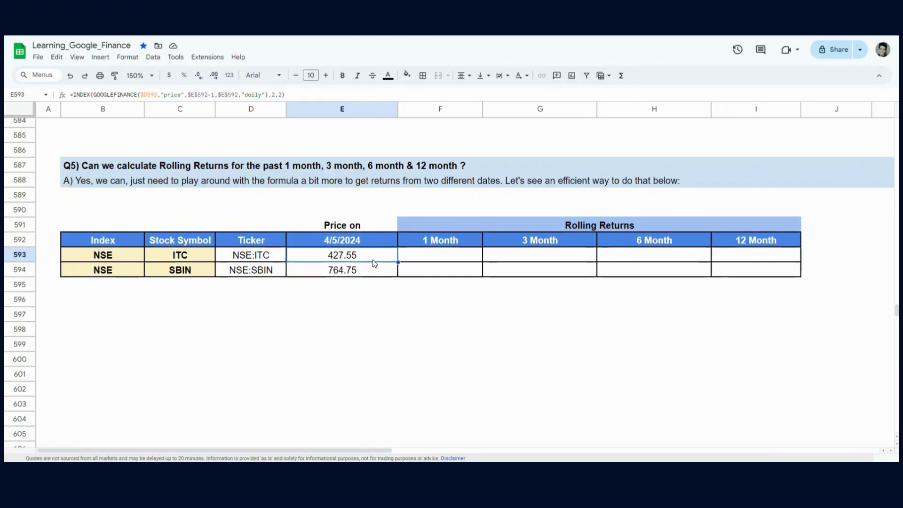
pyautogui.click(362, 240)
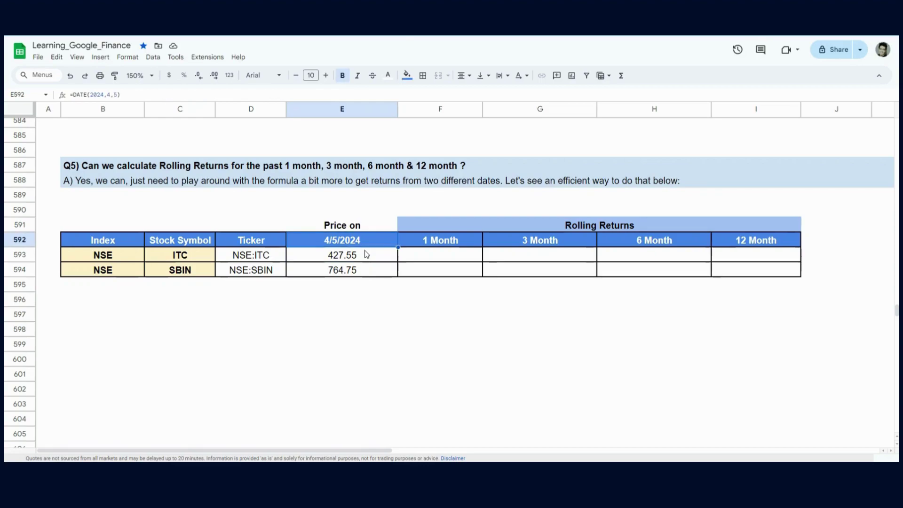
pyautogui.click(368, 254)
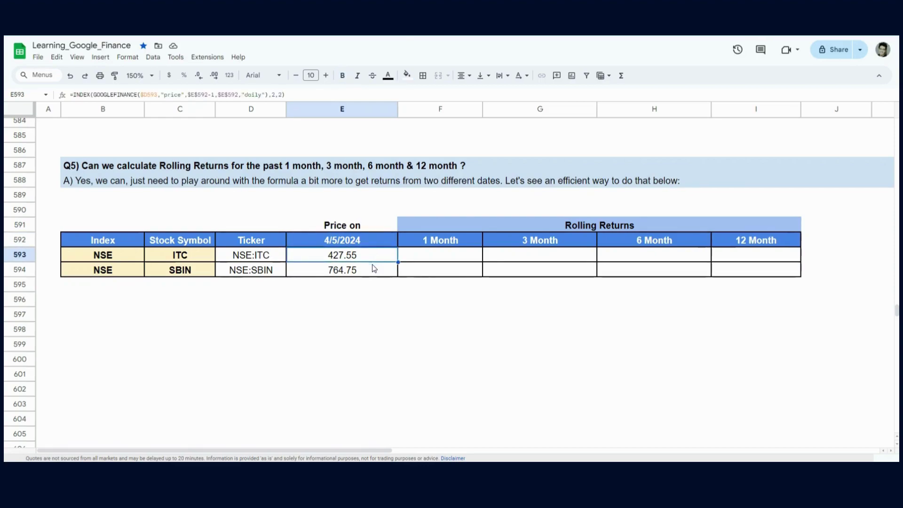
pyautogui.click(370, 270)
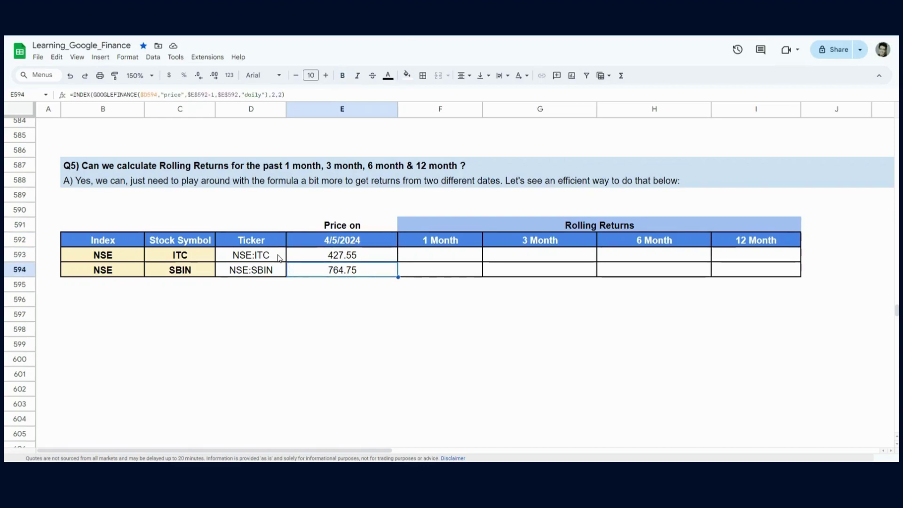
pyautogui.click(418, 257)
# Copy the ITC price formula from E593 into the ITC 1 Month cell F593.
pyautogui.click(393, 261)
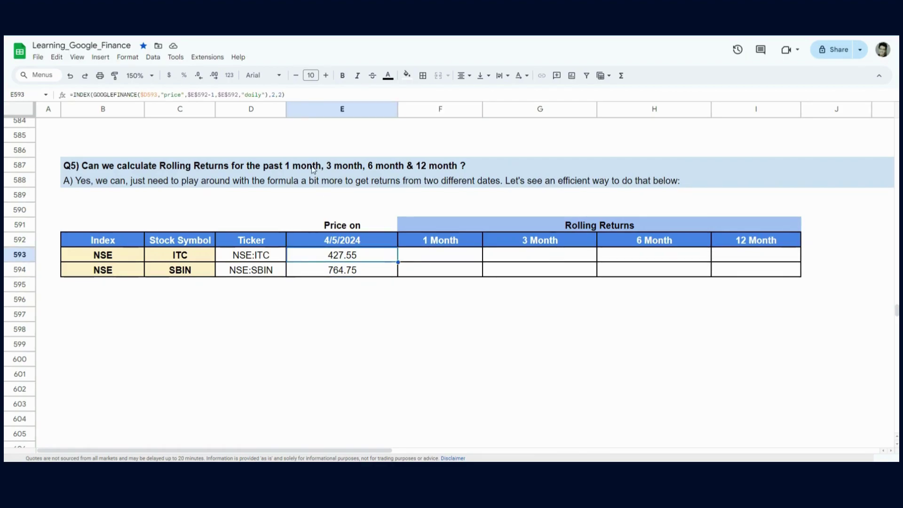
pyautogui.moveTo(285, 95); pyautogui.dragTo(68, 95)
pyautogui.hotkey('ctrl', 'c')
pyautogui.press('Escape')
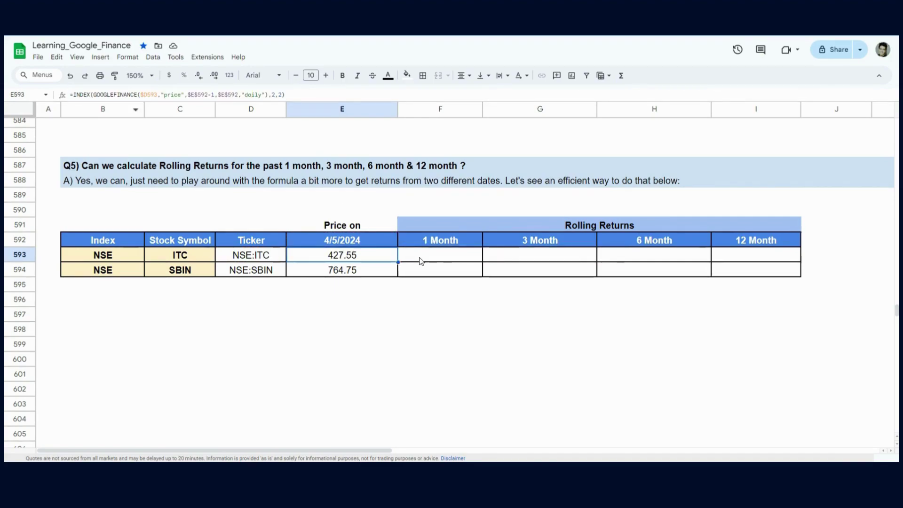
pyautogui.click(419, 259)
pyautogui.click(193, 93)
pyautogui.hotkey('ctrl', 'v')
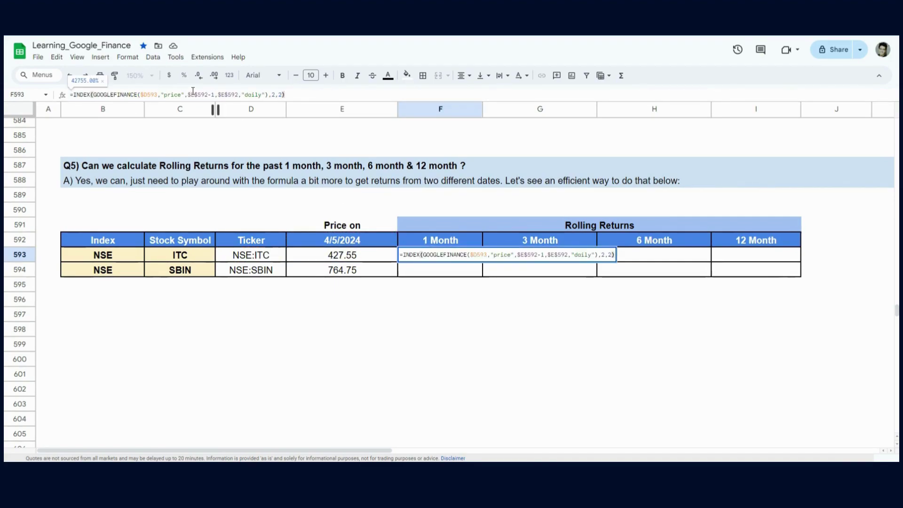
pyautogui.press('Return')
pyautogui.press('Escape')
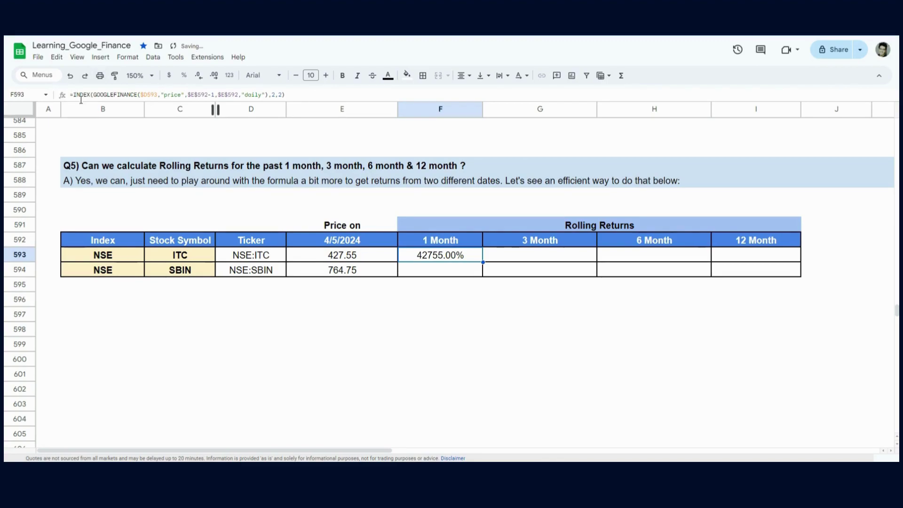
# Turn F593 into (price / price 30 days earlier) - 1, giving ITC a 3.39% return.
pyautogui.moveTo(317, 90); pyautogui.dragTo(75, 94)
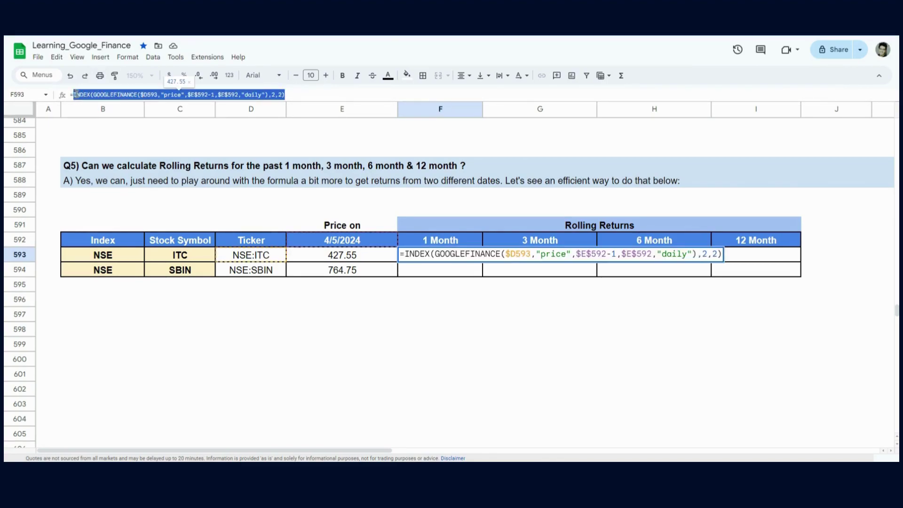
pyautogui.click(314, 94)
pyautogui.write('/')
pyautogui.hotkey('ctrl', 'v')
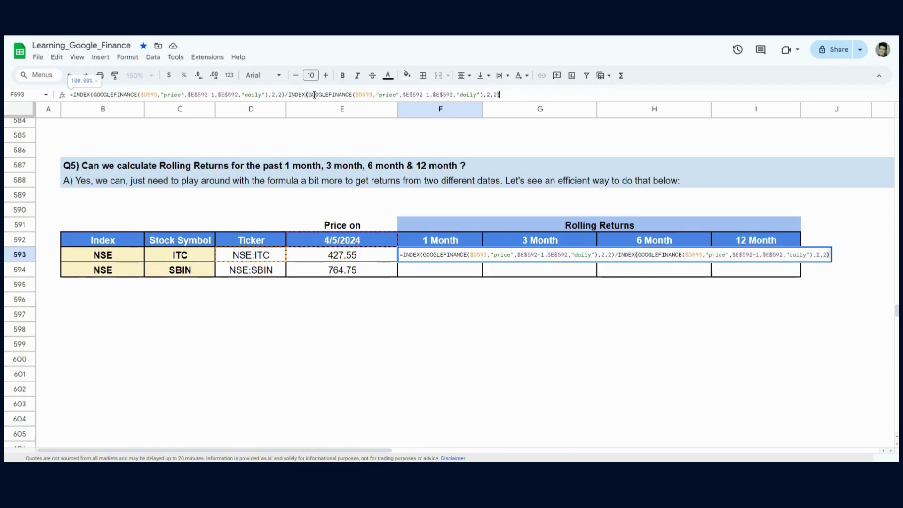
pyautogui.click(428, 96)
pyautogui.press('BackSpace')
pyautogui.write('30')
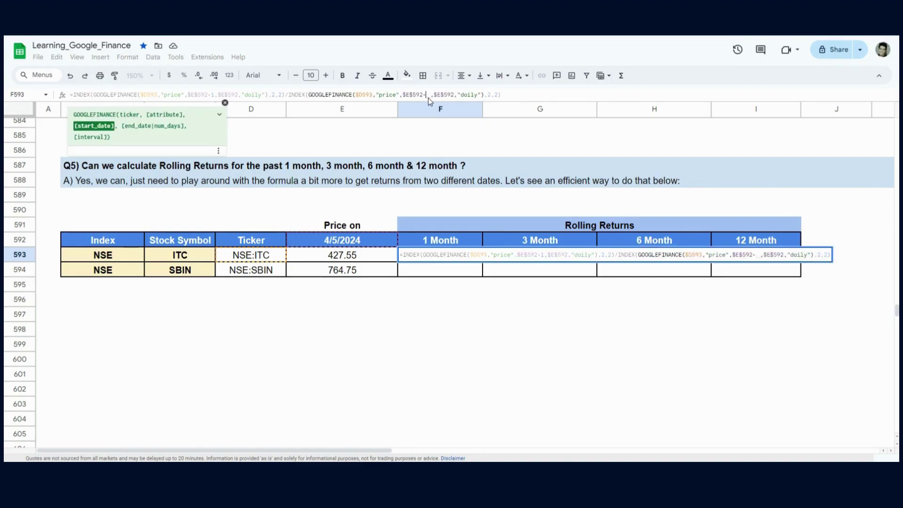
pyautogui.click(503, 95)
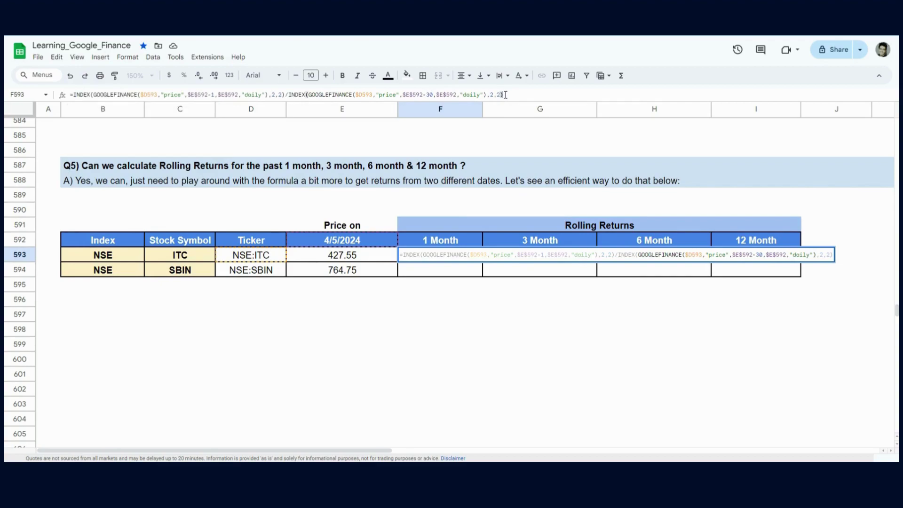
pyautogui.write(')')
pyautogui.click(74, 95)
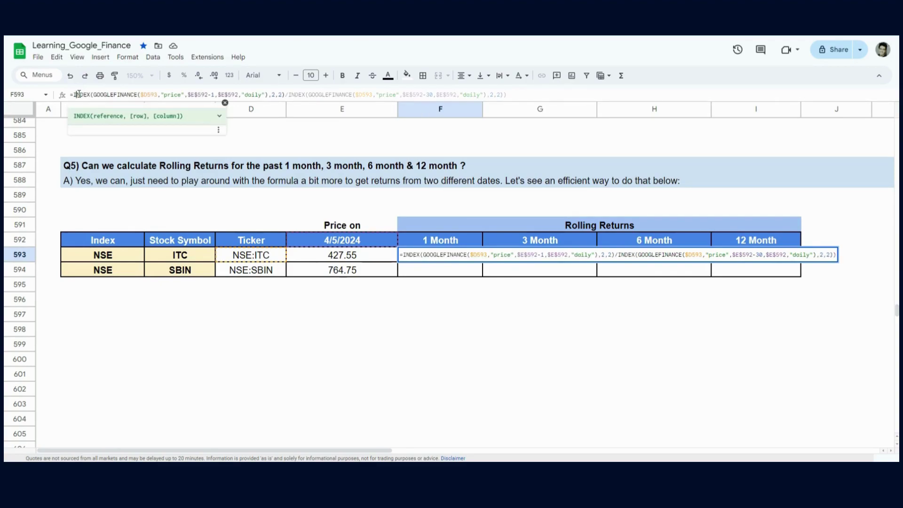
pyautogui.write('(')
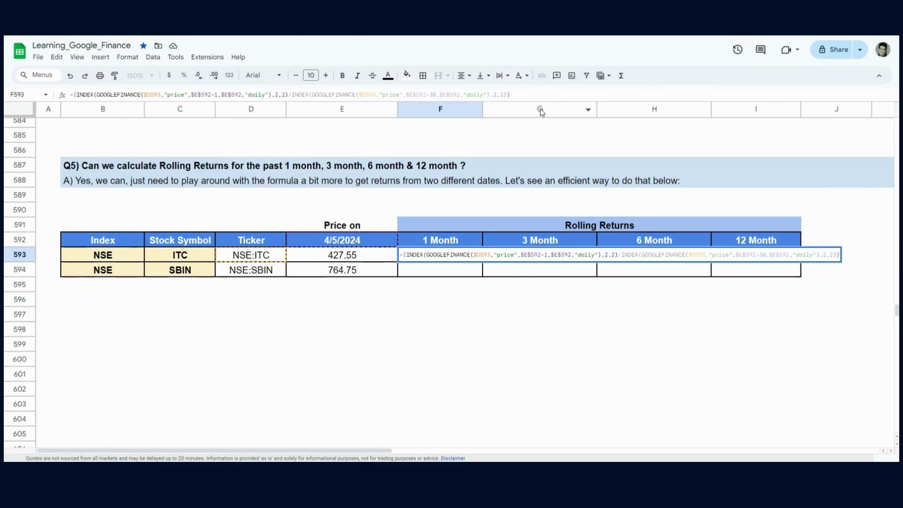
pyautogui.click(528, 96)
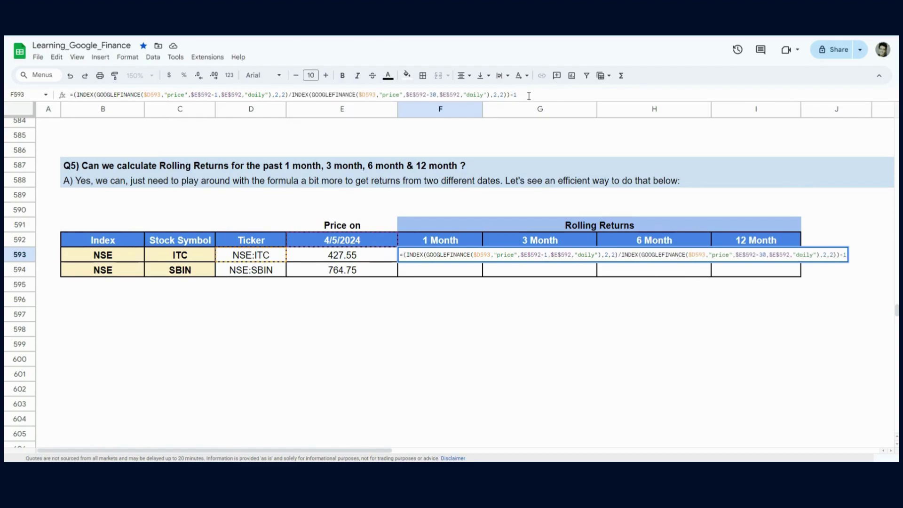
pyautogui.press('Return')
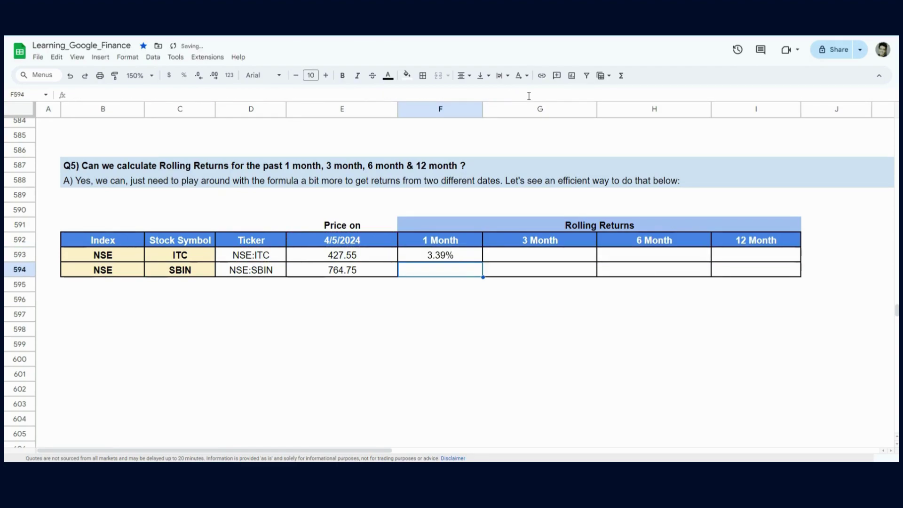
# Review the ITC 1 Month return formula and paste it into F594, giving SBIN -2.96%.
pyautogui.press('Up')
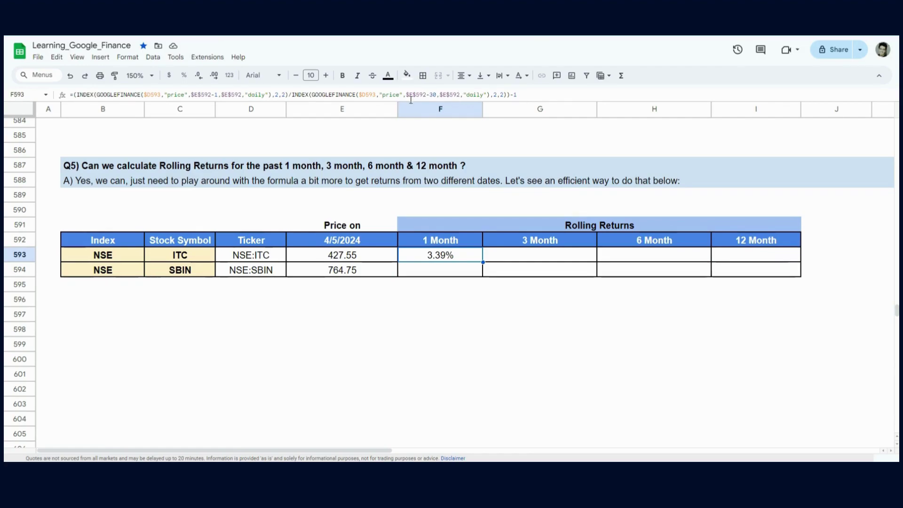
pyautogui.click(292, 94)
pyautogui.moveTo(292, 95); pyautogui.dragTo(507, 96)
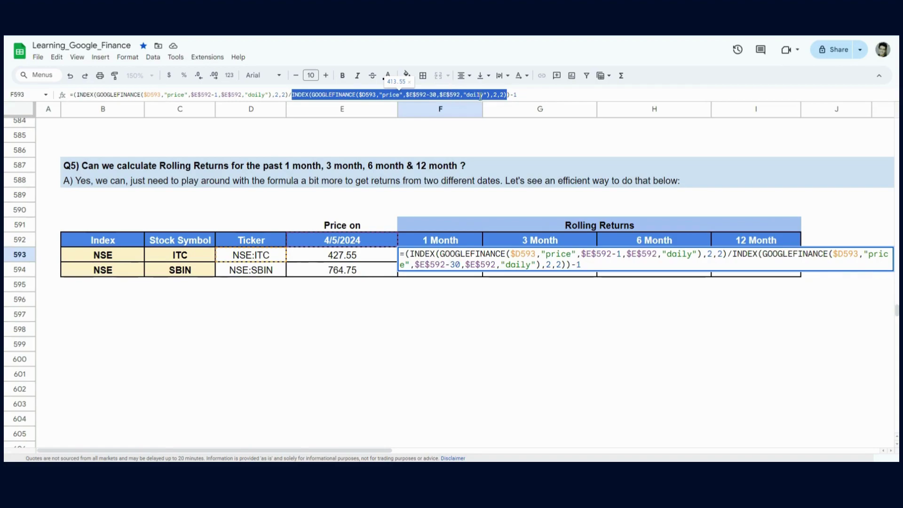
pyautogui.click(506, 96)
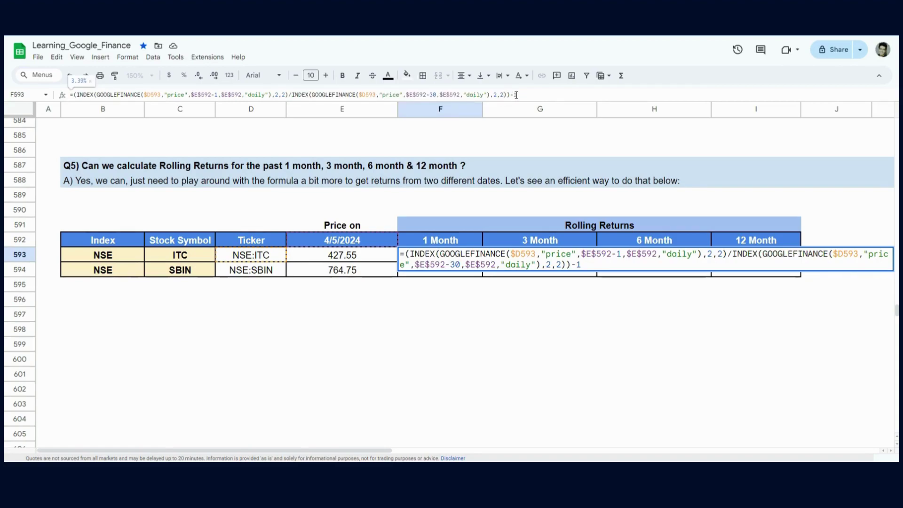
pyautogui.press('Return')
pyautogui.press('Up')
pyautogui.press('Down')
pyautogui.hotkey('ctrl', 'v')
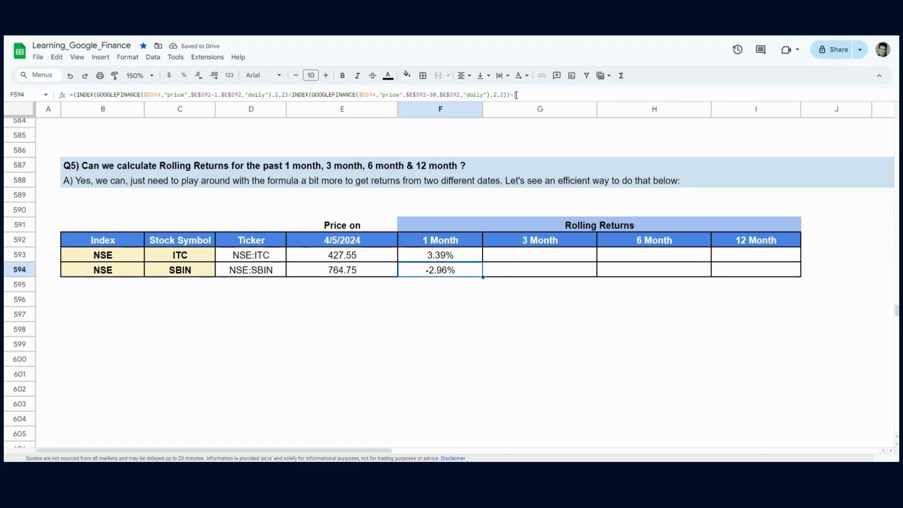
# Copy both 1 Month return formulas into the 3 Month column.
pyautogui.press('Up')
pyautogui.hotkey('shift', 'Down')
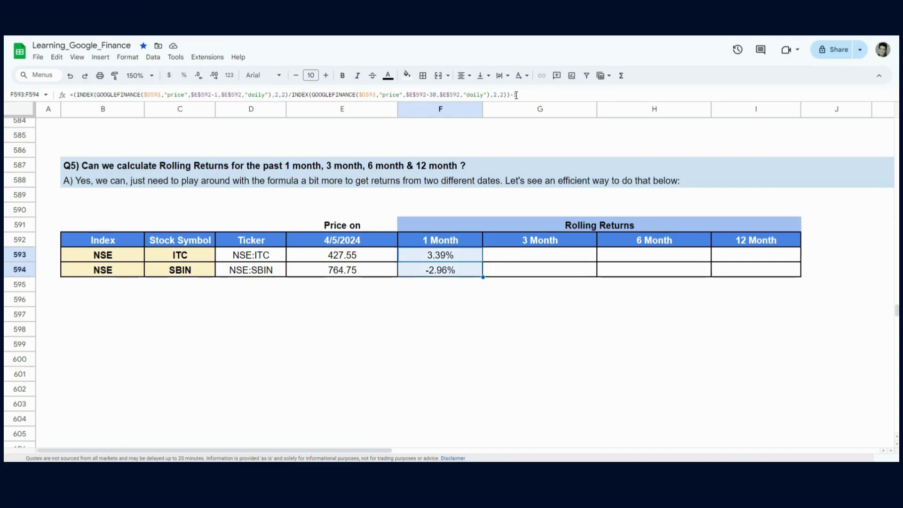
pyautogui.hotkey('ctrl', 'c')
pyautogui.press('Right')
pyautogui.hotkey('ctrl', 'v')
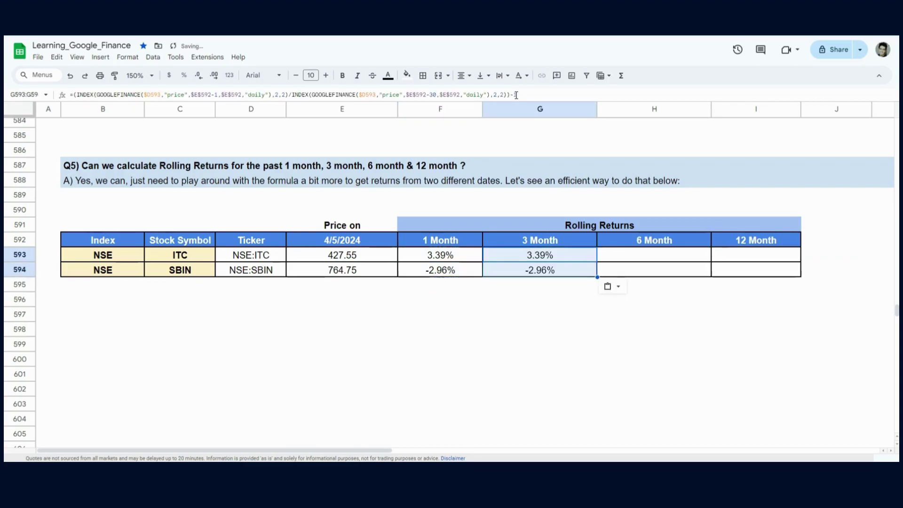
# Change the ITC and SBIN 3 Month formulas to a 90-day lookback.
pyautogui.click(533, 259)
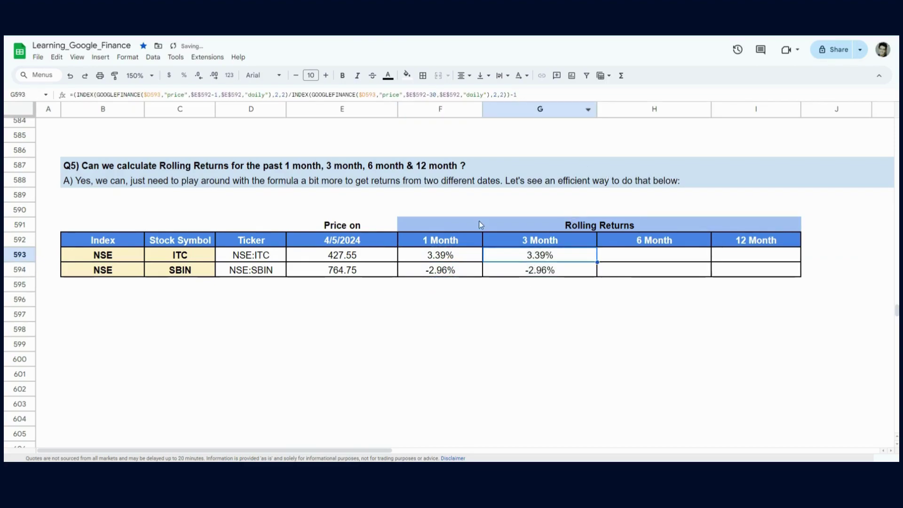
pyautogui.click(436, 97)
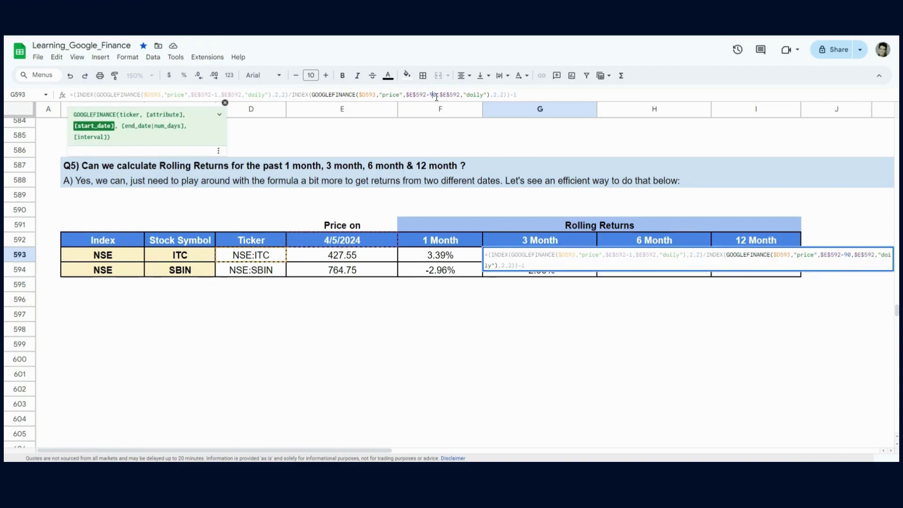
pyautogui.press('Return')
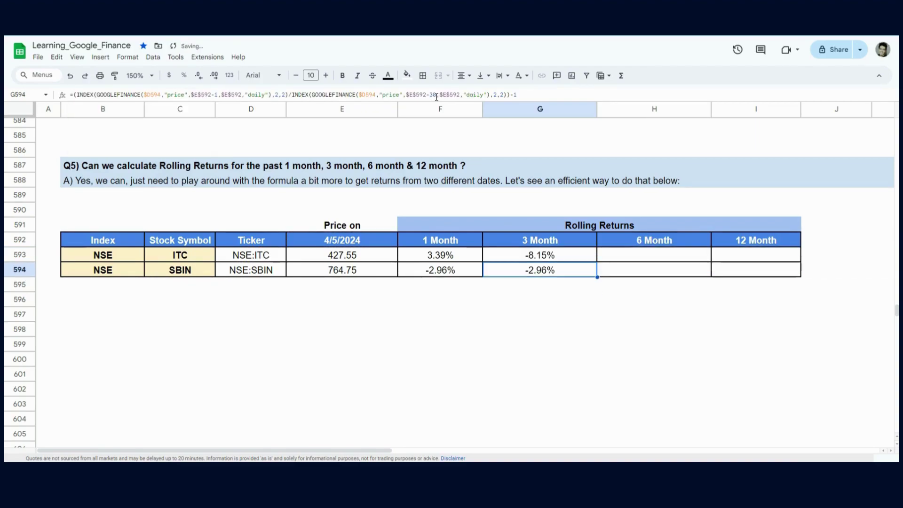
pyautogui.click(439, 99)
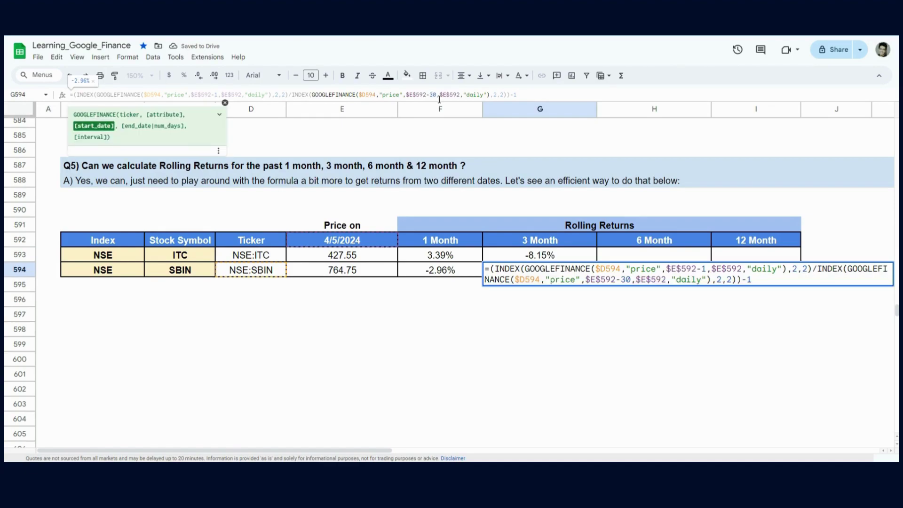
pyautogui.press('Return')
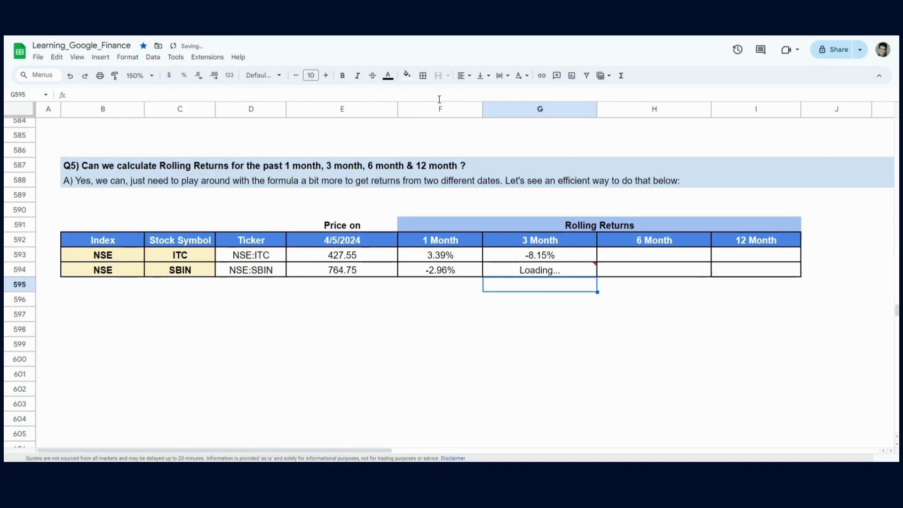
# Check both 3 Month formulas (-8.15% ITC, 21.97% SBIN) and select the two cells.
pyautogui.press('Up')
pyautogui.press('Up')
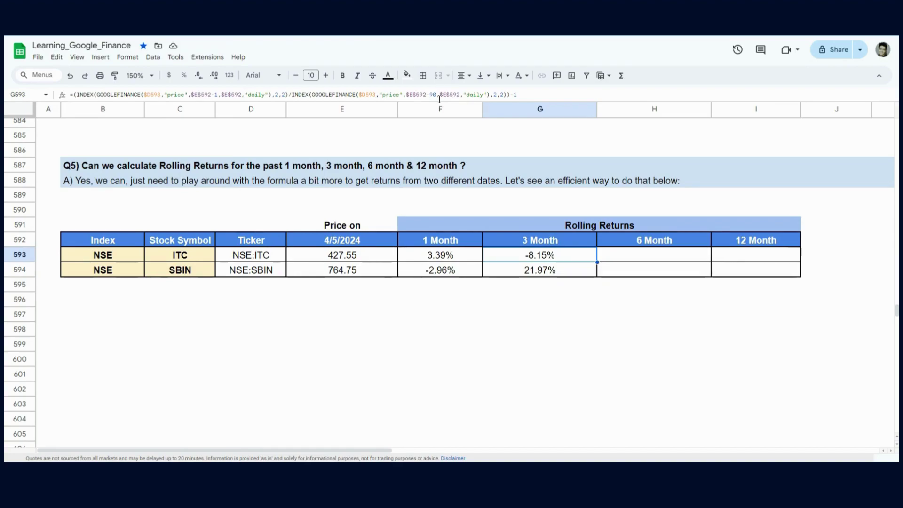
pyautogui.press('Up')
pyautogui.press('Down')
pyautogui.press('Down')
pyautogui.press('Down')
pyautogui.press('Up')
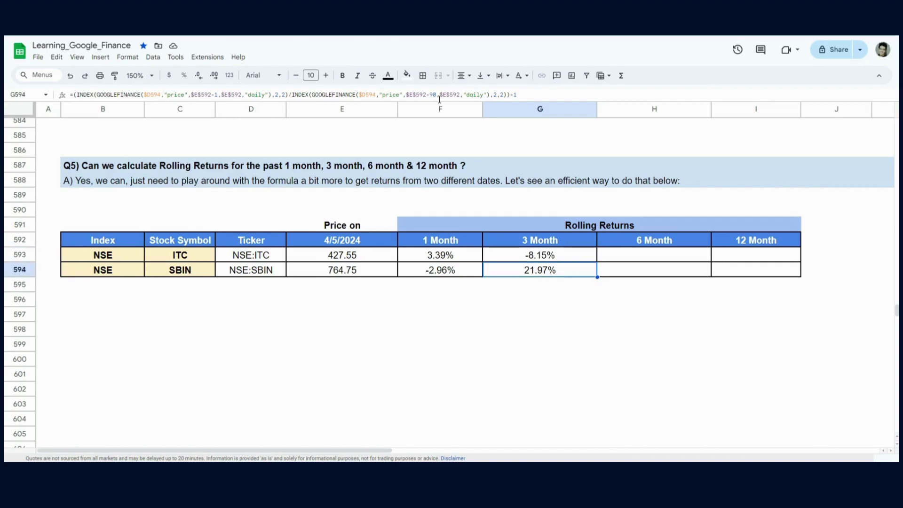
pyautogui.press('Up')
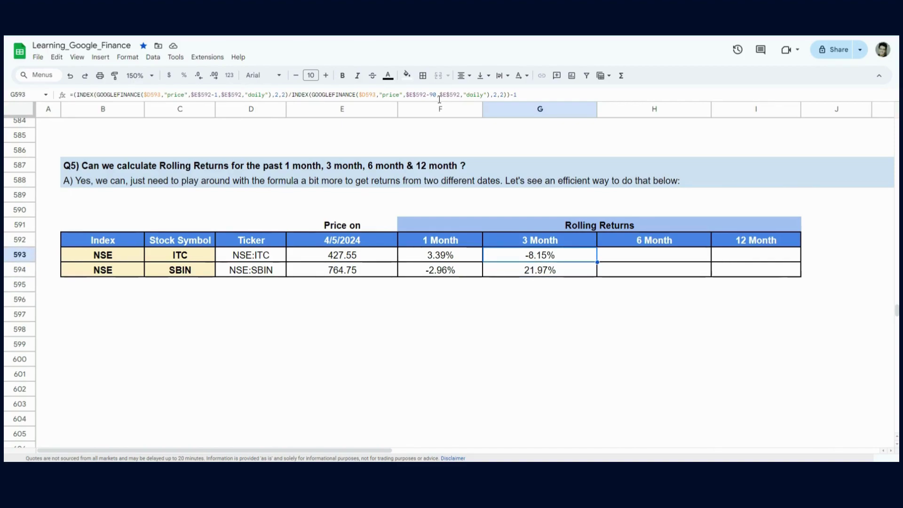
pyautogui.press('Down')
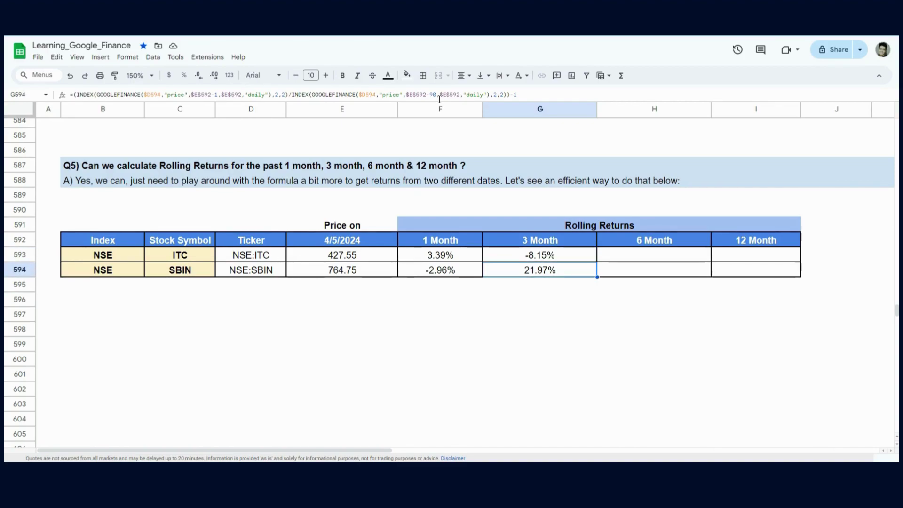
pyautogui.hotkey('shift', 'Up')
# Copy the two 3 Month formulas into the 6 Month column H593:H594.
pyautogui.hotkey('ctrl', 'c')
pyautogui.press('Right')
pyautogui.hotkey('ctrl', 'v')
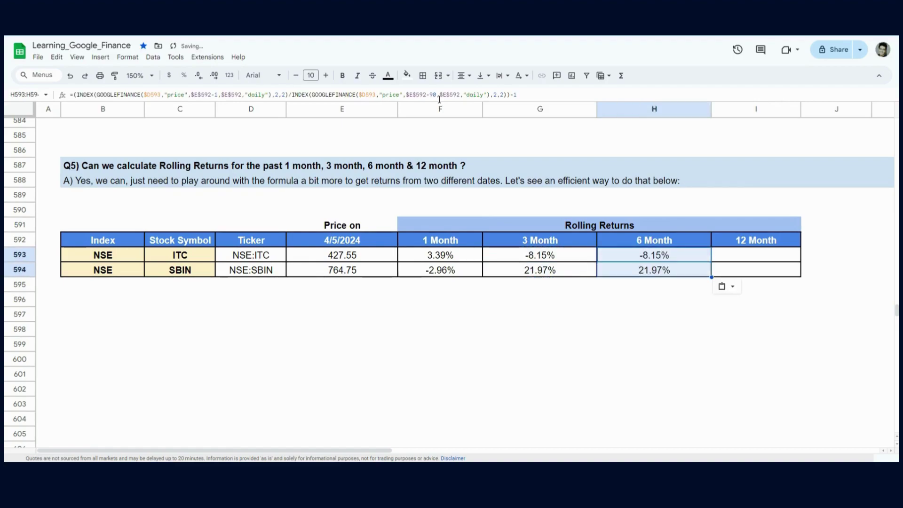
# Set both 6 Month formulas to a 180-day lookback: ITC -2.93%, SBIN 30.70%.
pyautogui.click(681, 259)
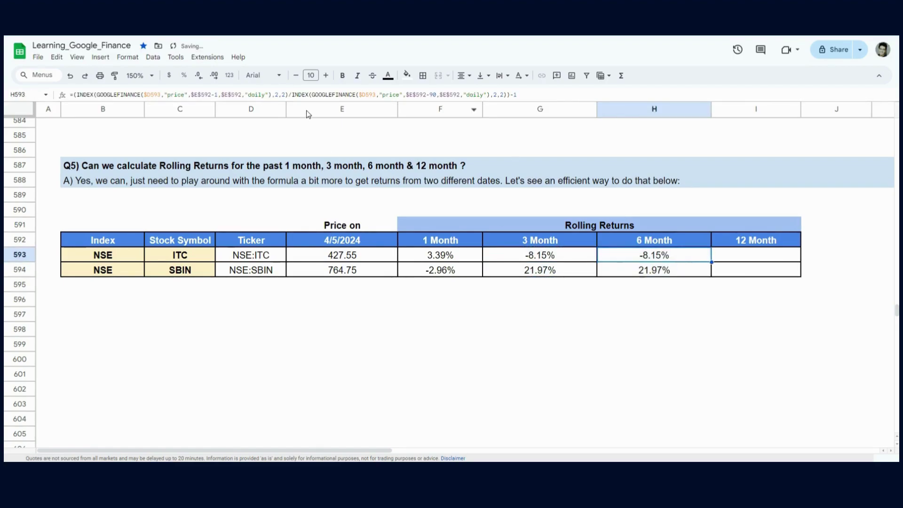
pyautogui.doubleClick(431, 95)
pyautogui.write('180')
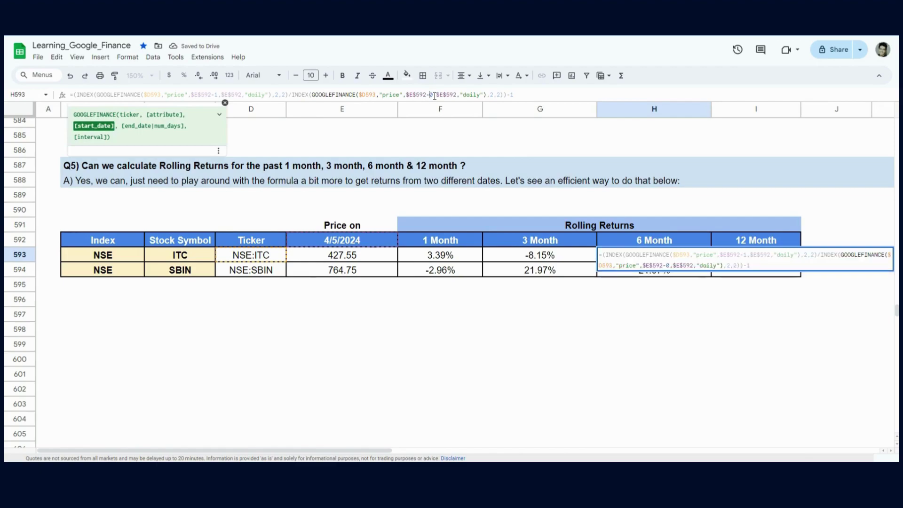
pyautogui.press('Return')
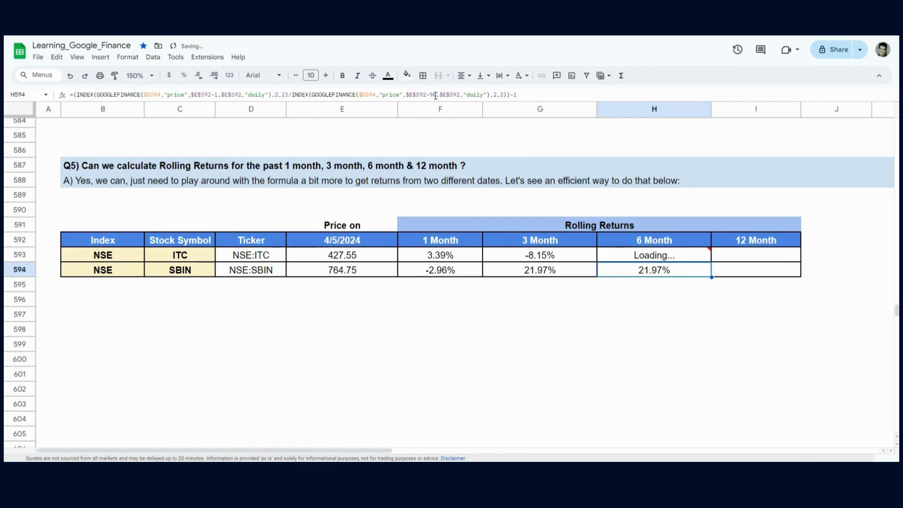
pyautogui.doubleClick(436, 95)
pyautogui.write('180')
pyautogui.press('Return')
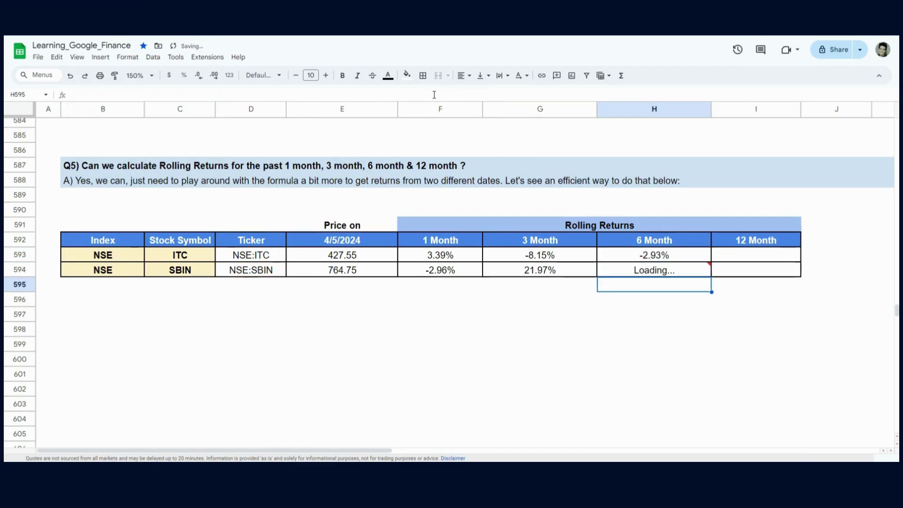
# Compare the 6 Month formulas with the 3 Month ones and review the returns block.
pyautogui.press('Up')
pyautogui.press('Up')
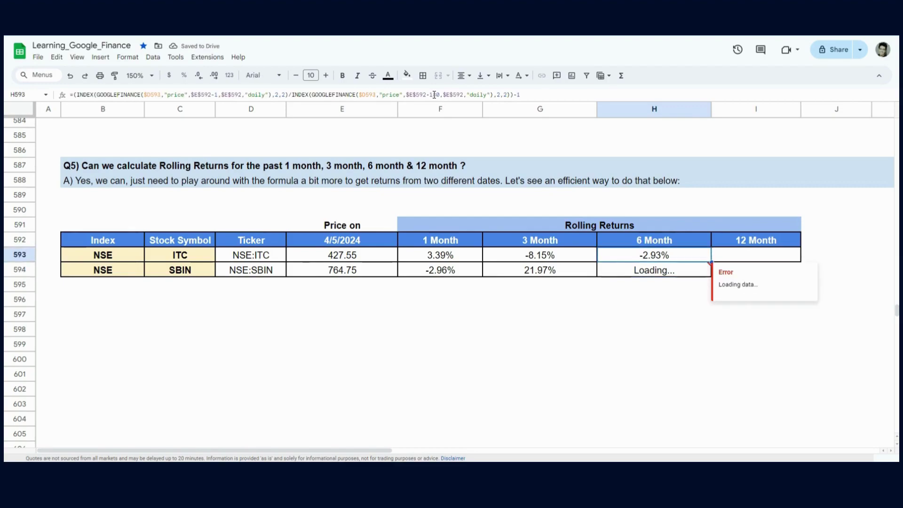
pyautogui.press('Down')
pyautogui.press('Left')
pyautogui.press('Right')
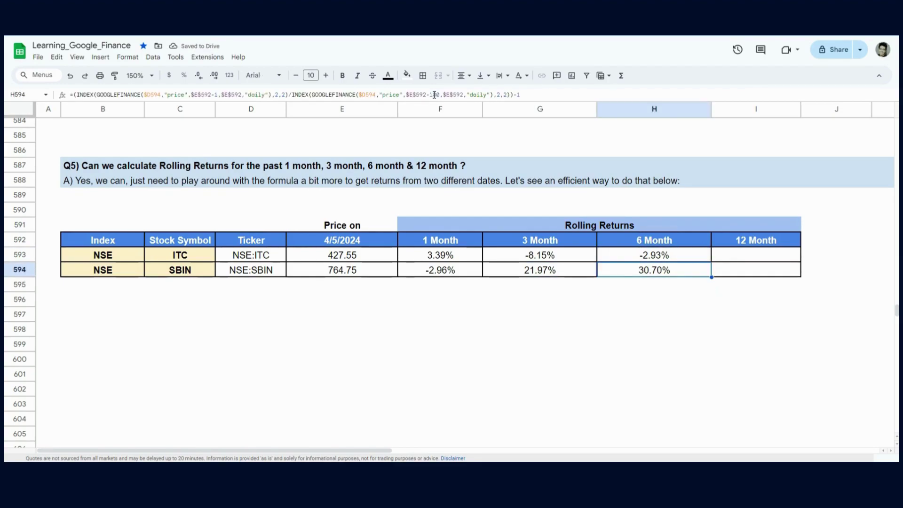
pyautogui.press('Left')
pyautogui.press('Left')
pyautogui.press('Up')
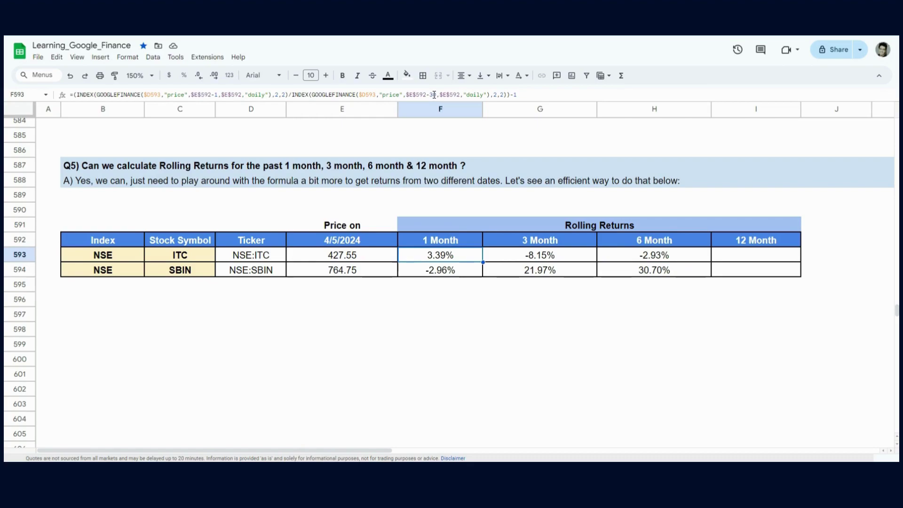
pyautogui.hotkey('shift', 'Right')
pyautogui.hotkey('shift', 'Right')
pyautogui.hotkey('shift', 'Right')
pyautogui.hotkey('shift', 'Down')
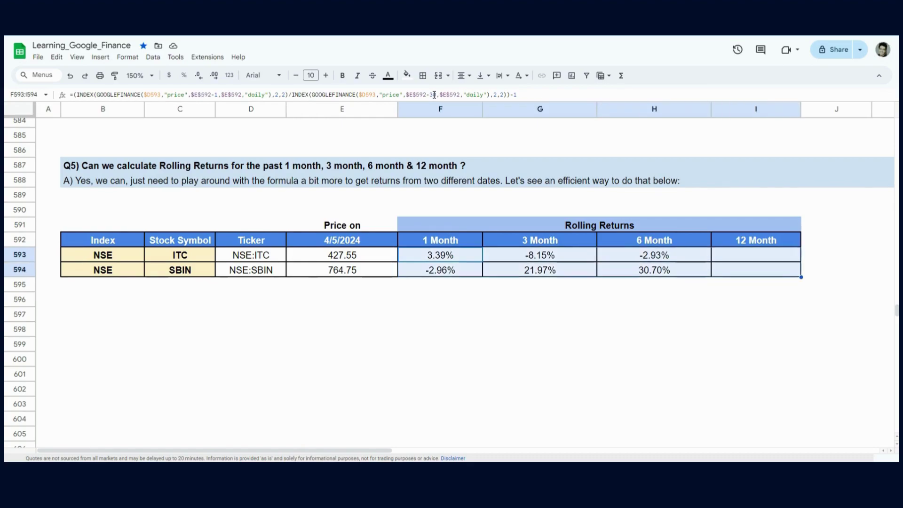
pyautogui.press('Down')
pyautogui.press('Right')
pyautogui.press('Right')
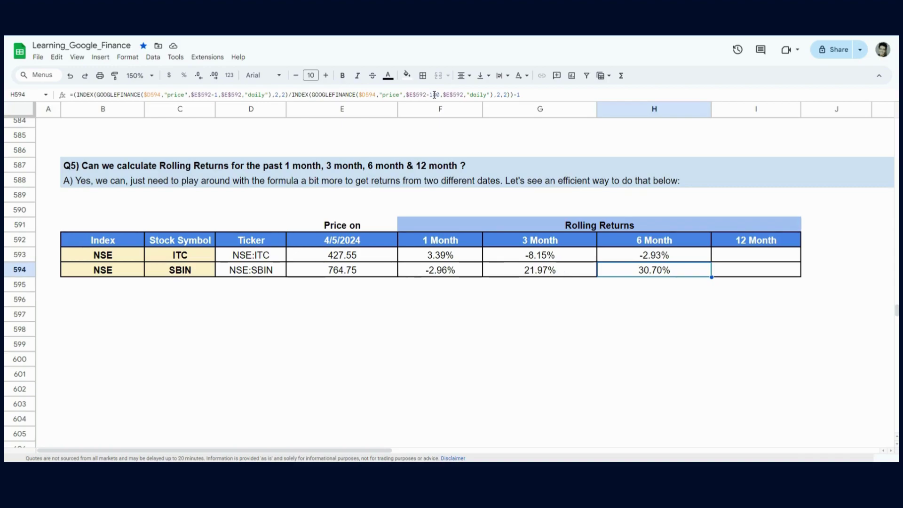
# Copy both 6 Month formulas into the 12 Month column I593:I594.
pyautogui.click(730, 253)
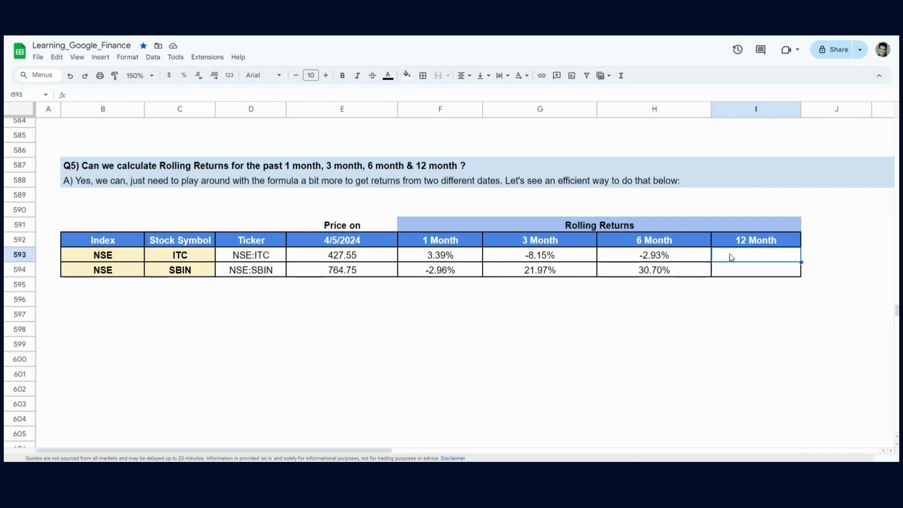
pyautogui.press('Left')
pyautogui.hotkey('shift', 'Down')
pyautogui.hotkey('ctrl', 'c')
pyautogui.click(730, 254)
pyautogui.hotkey('ctrl', 'v')
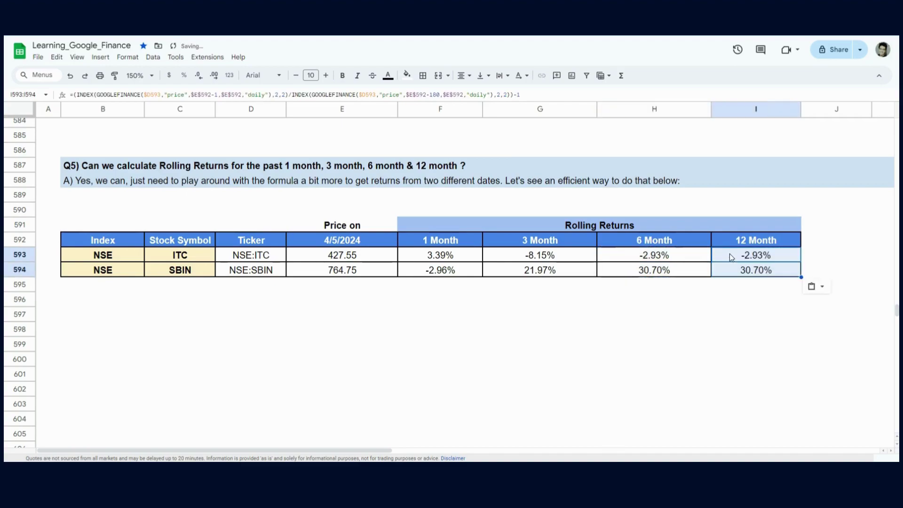
pyautogui.click(729, 254)
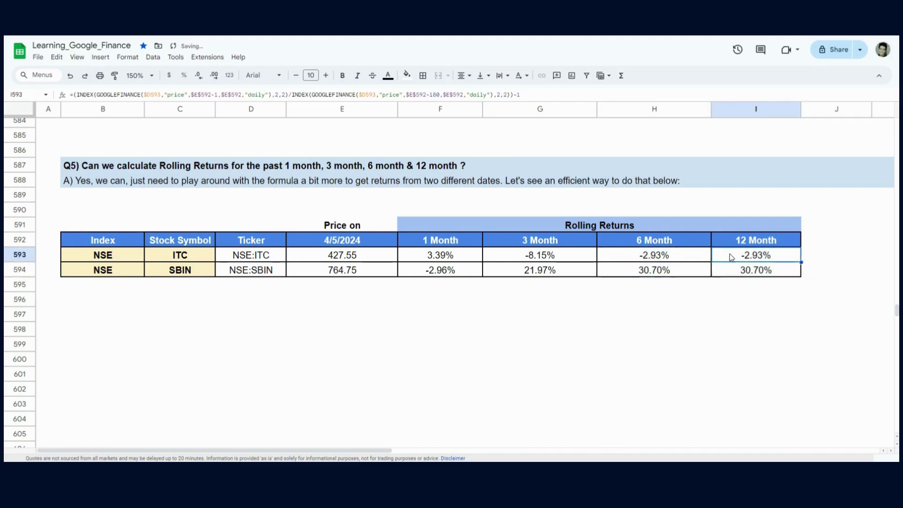
# Change both 12 Month formulas to a 360-day lookback: ITC 8.64%, SBIN 44.78%.
pyautogui.click(437, 95)
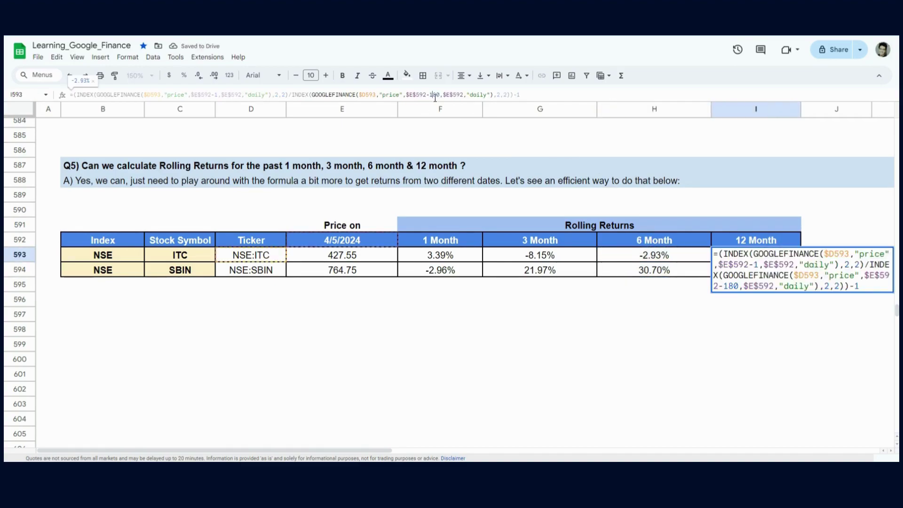
pyautogui.press('BackSpace')
pyautogui.press('BackSpace')
pyautogui.write('360')
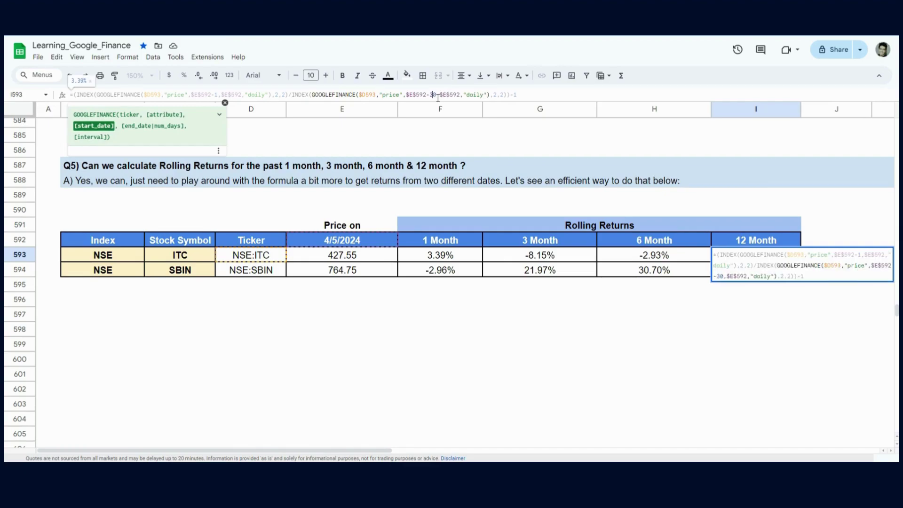
pyautogui.press('Return')
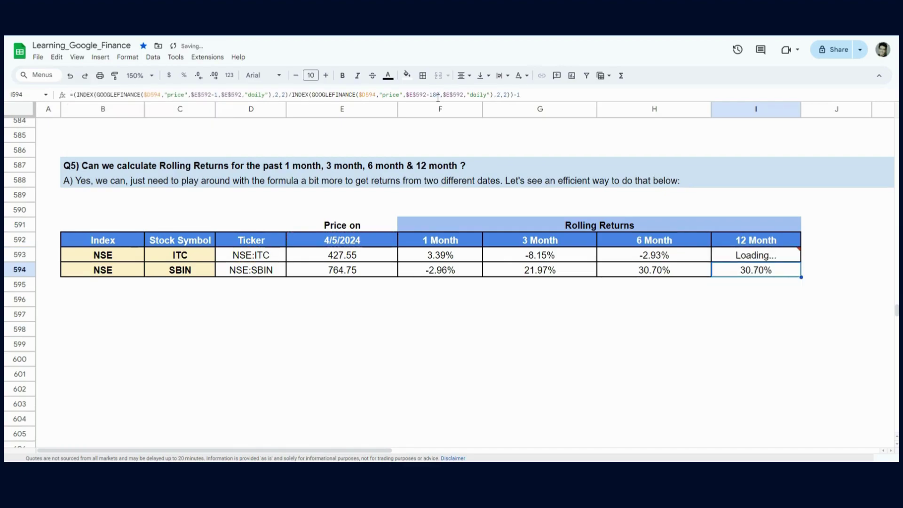
pyautogui.click(438, 96)
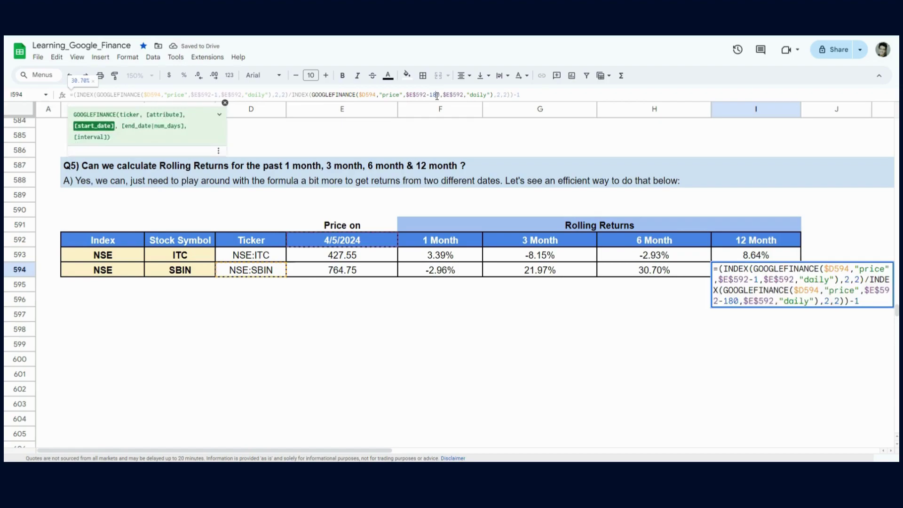
pyautogui.press('BackSpace')
pyautogui.press('BackSpace')
pyautogui.write('36')
pyautogui.press('Return')
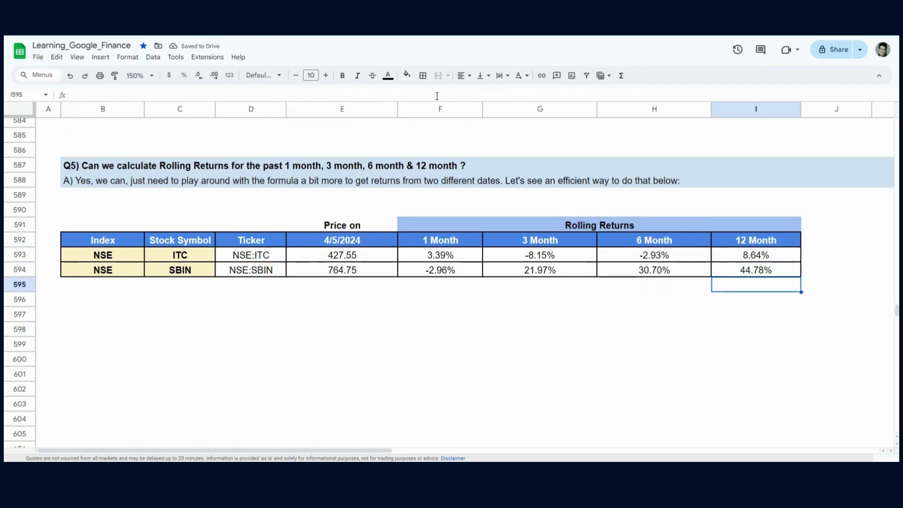
pyautogui.press('Up')
pyautogui.press('Up')
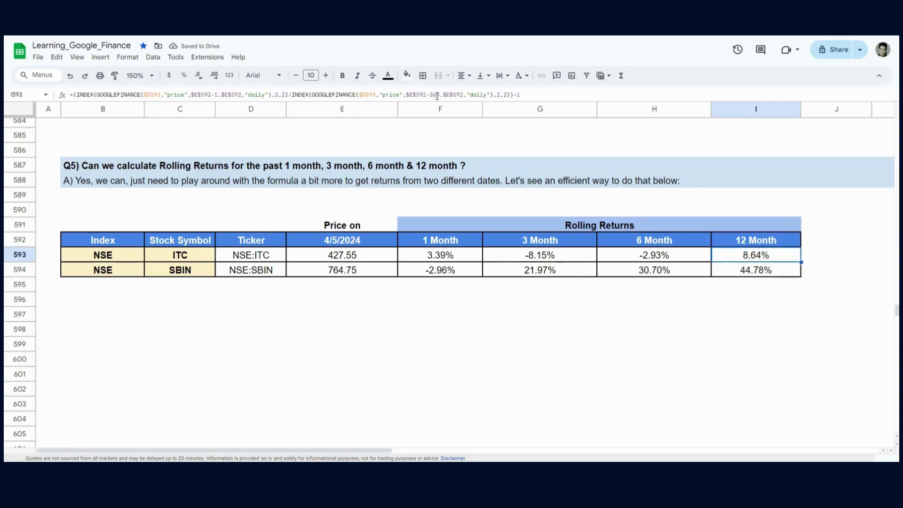
pyautogui.press('Down')
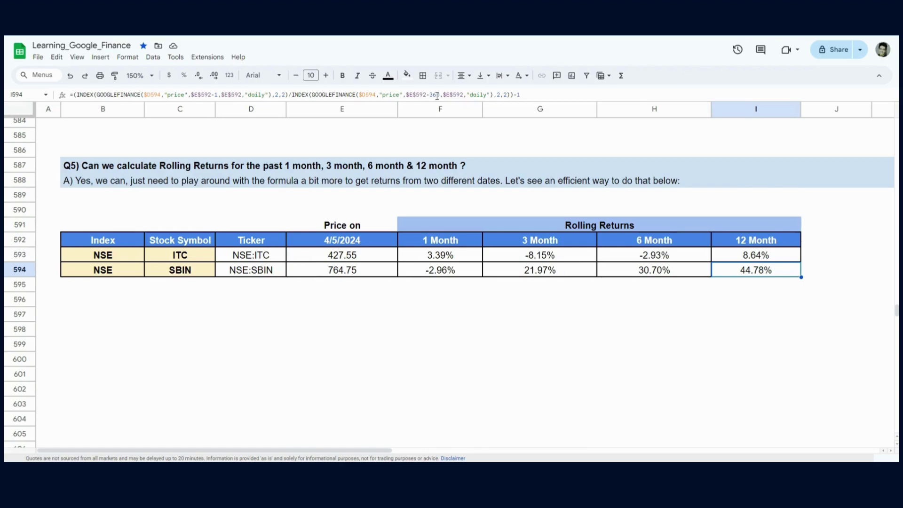
pyautogui.press('Left')
pyautogui.press('Left')
pyautogui.press('Left')
pyautogui.press('Left')
pyautogui.press('Left')
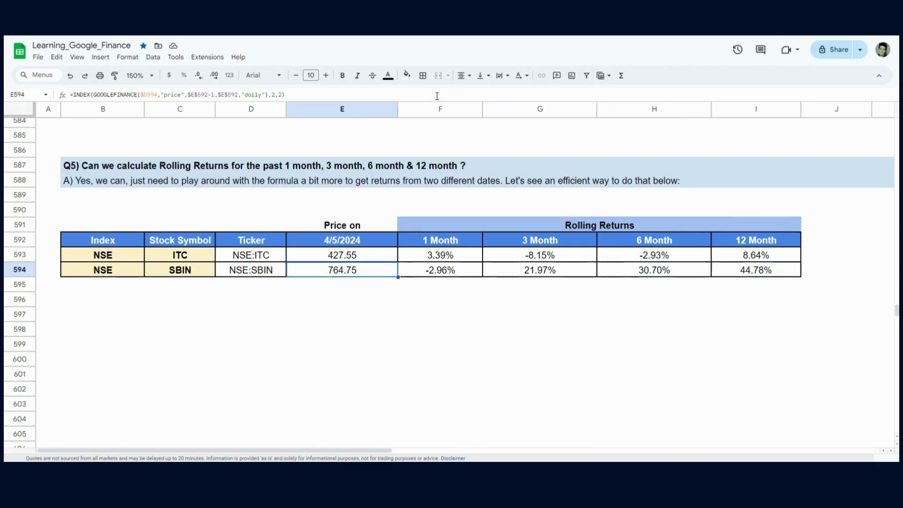
pyautogui.press('Left')
pyautogui.press('Left')
pyautogui.press('Left')
pyautogui.press('Up')
pyautogui.press('Up')
pyautogui.press('Up')
pyautogui.press('Up')
pyautogui.press('Up')
pyautogui.press('Up')
pyautogui.press('Up')
pyautogui.press('Up')
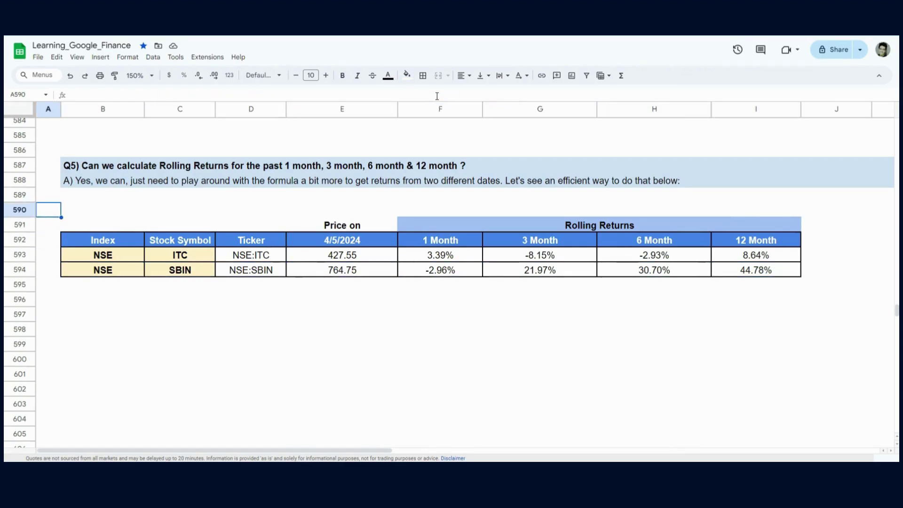